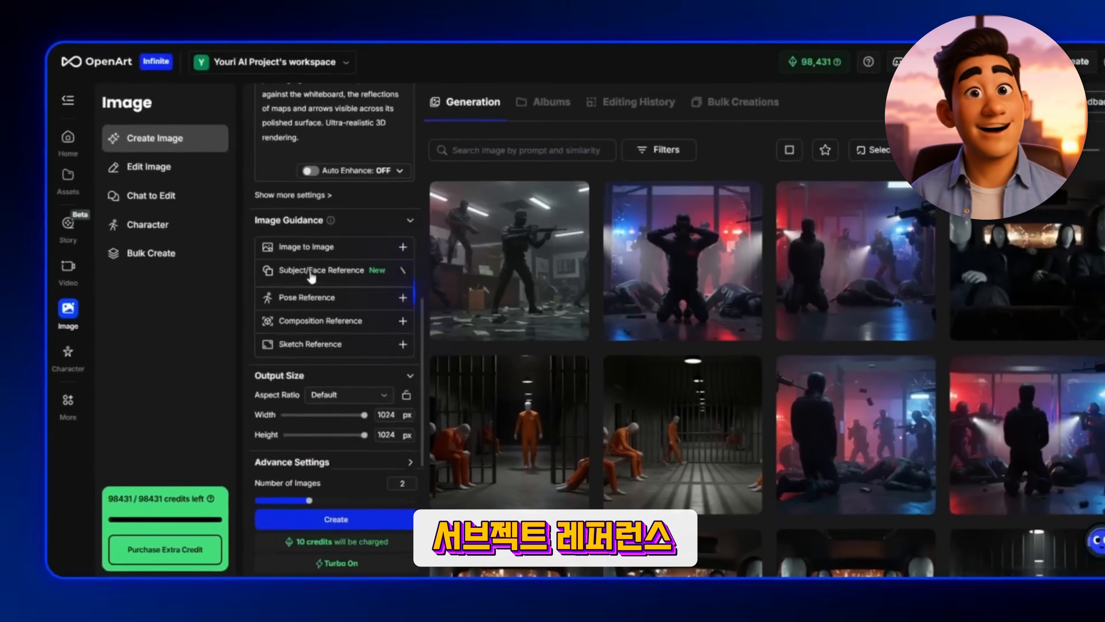
- Add a Subject/Face Reference as image guidance for the image generation
left_click(314, 278)
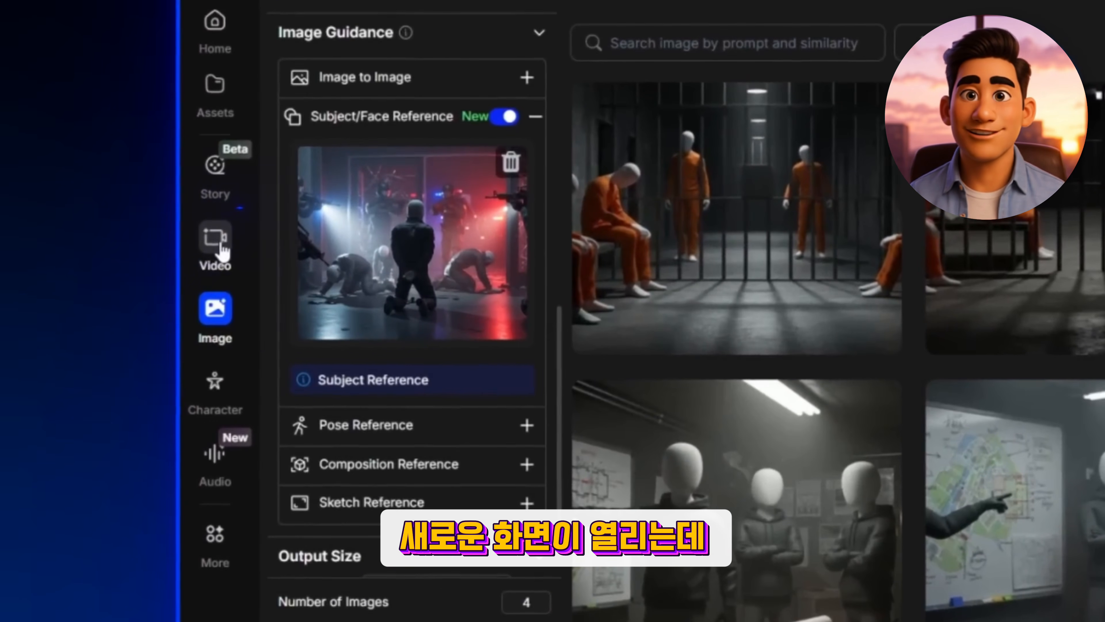
- Switch from image creation to image-to-video generation and choose Kling 2.1 as the model
left_click(218, 248)
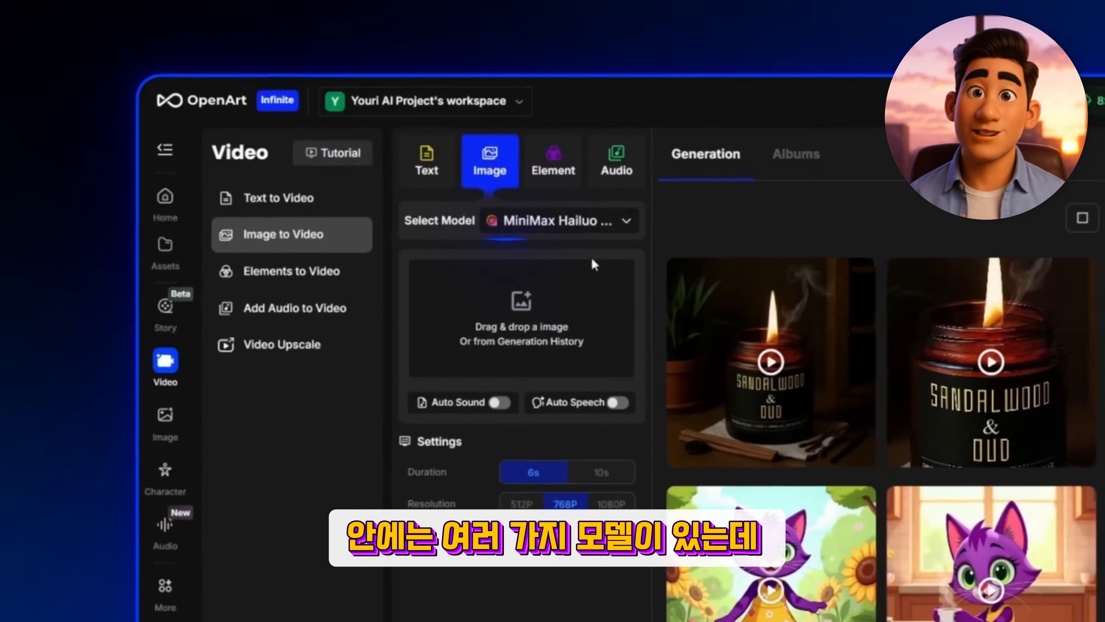
left_click(665, 234)
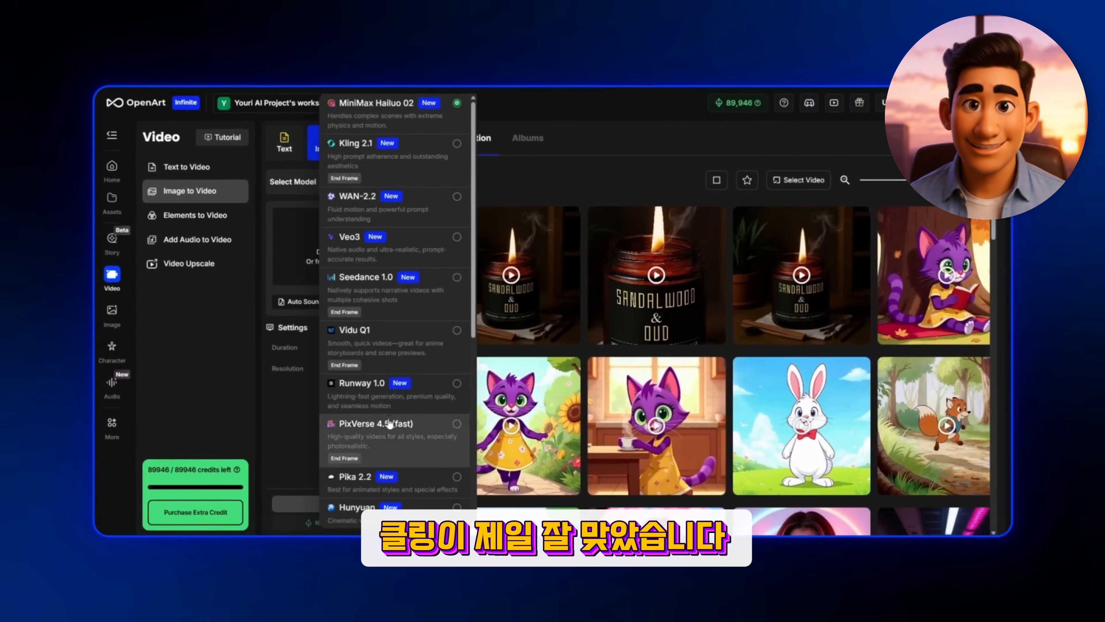
scroll(383, 425, "down", 5)
scroll(391, 392, "up", 5)
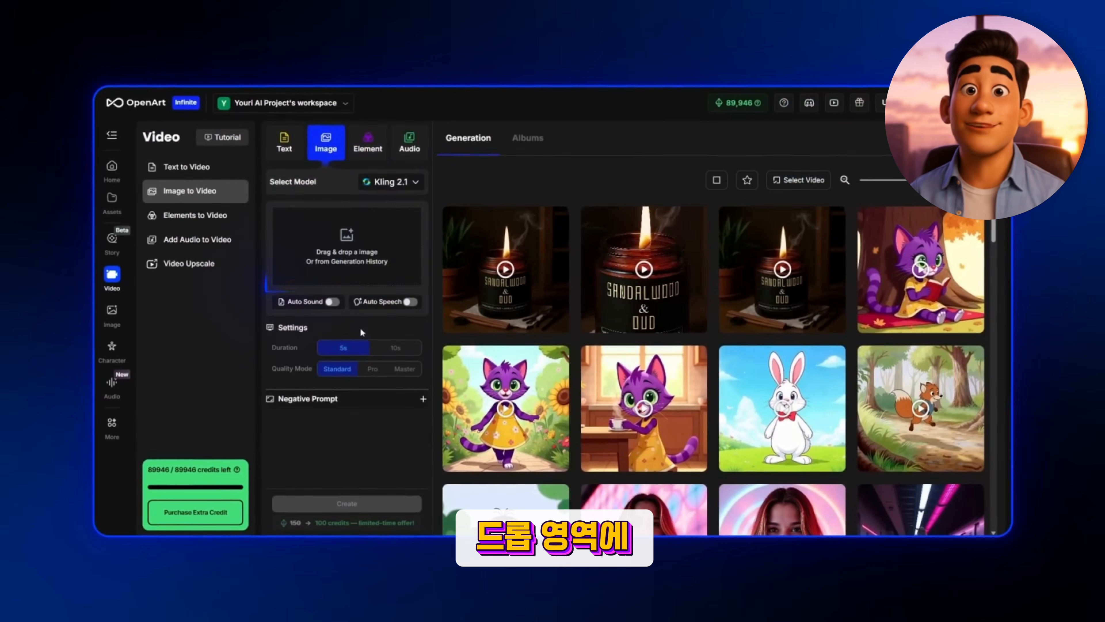
- Load the whiteboard planning scene as the video's start frame and set the quality mode to Master
left_click(386, 247)
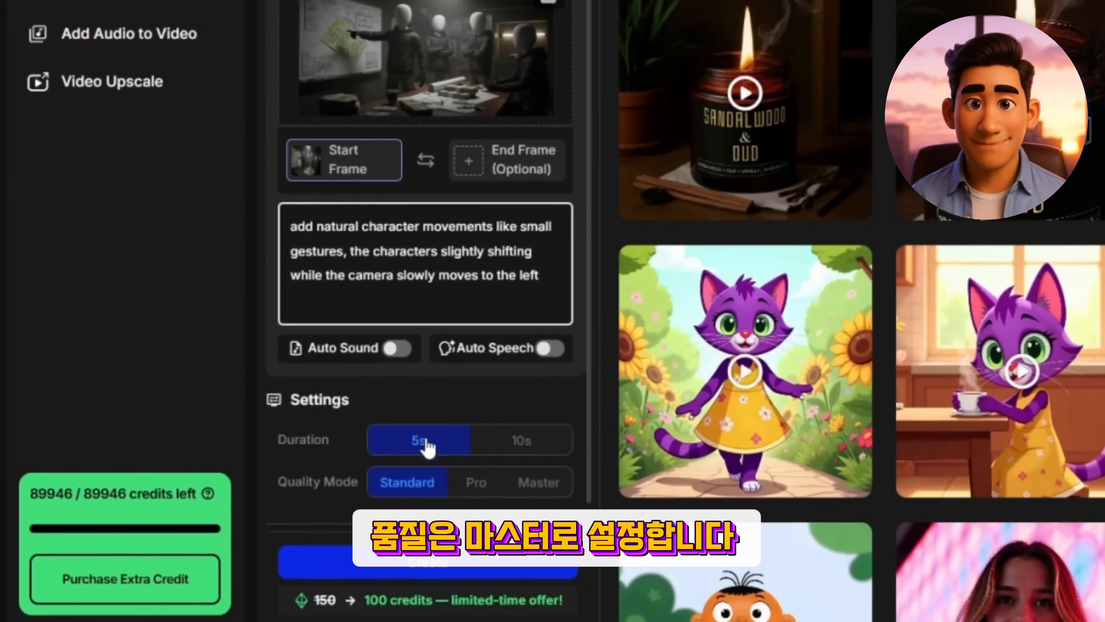
left_click(539, 483)
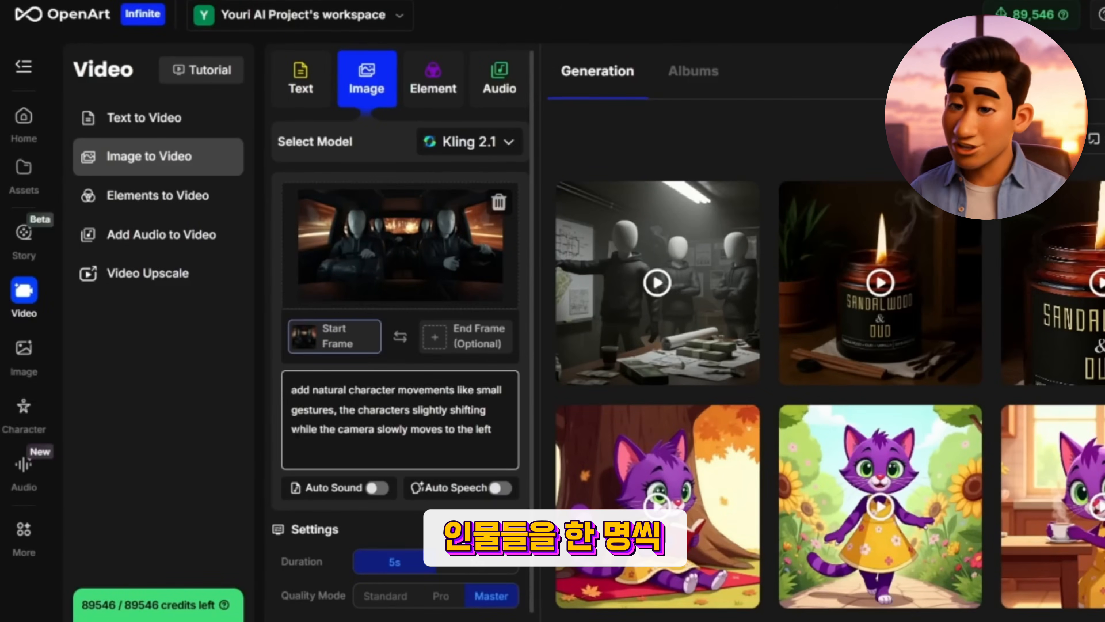
- Rewrite the prompt's ending as "move the camera as if it's flowing through the car, almost gliding past the characters and revealing them one by one" and generate
left_click_drag(291, 429, 344, 429)
key("BackSpace")
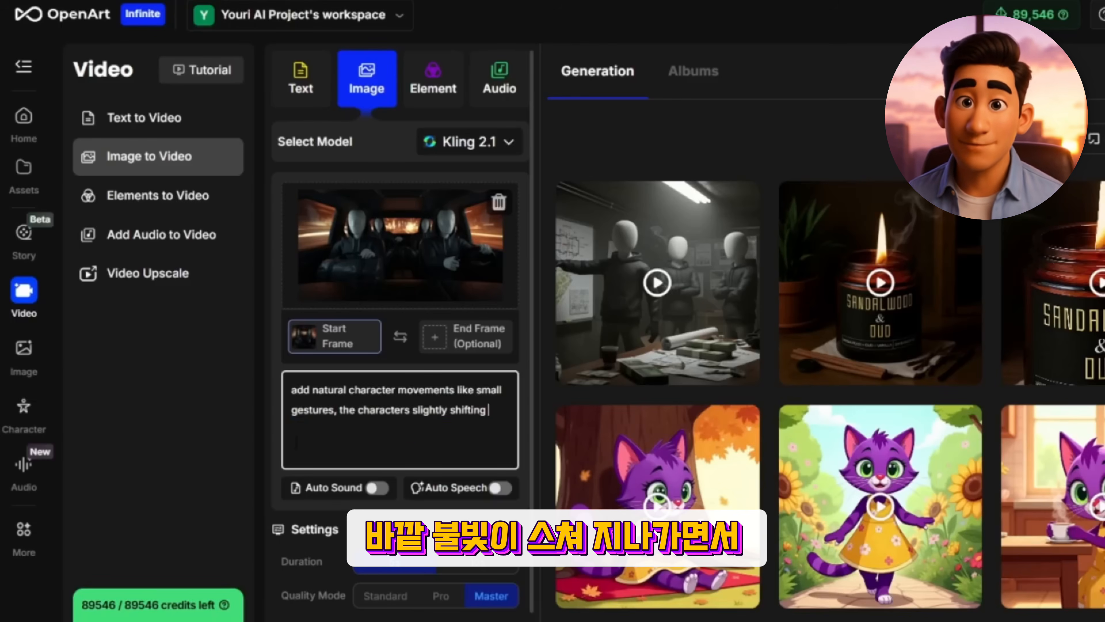
type("move the camera as if it's flowing through the car, almost gliding pa")
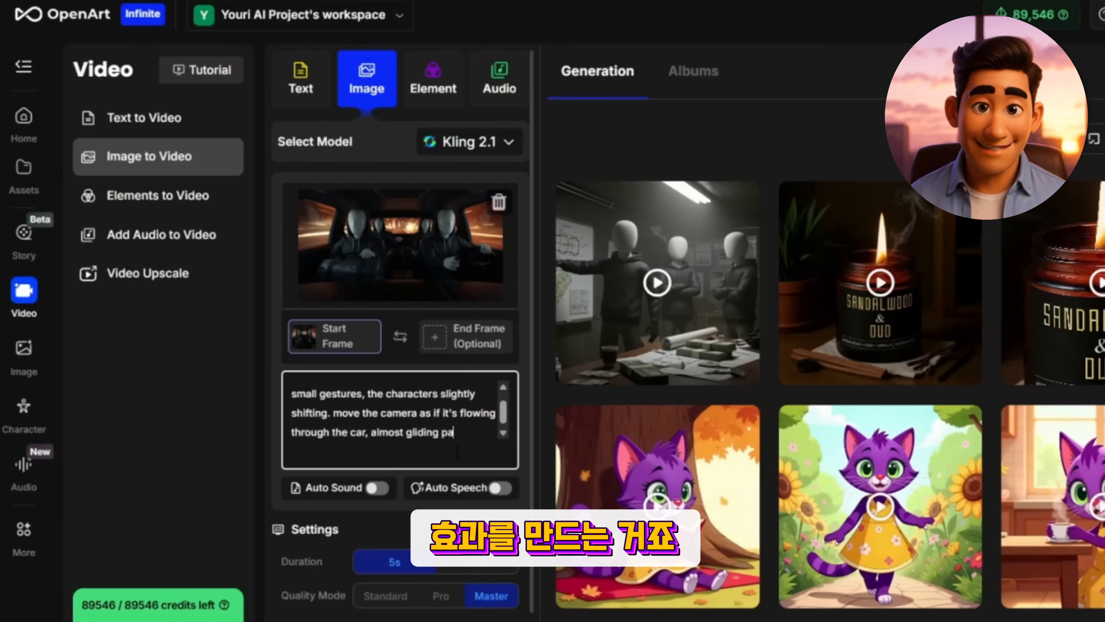
type("st the characters and ")
type("revealing them one b")
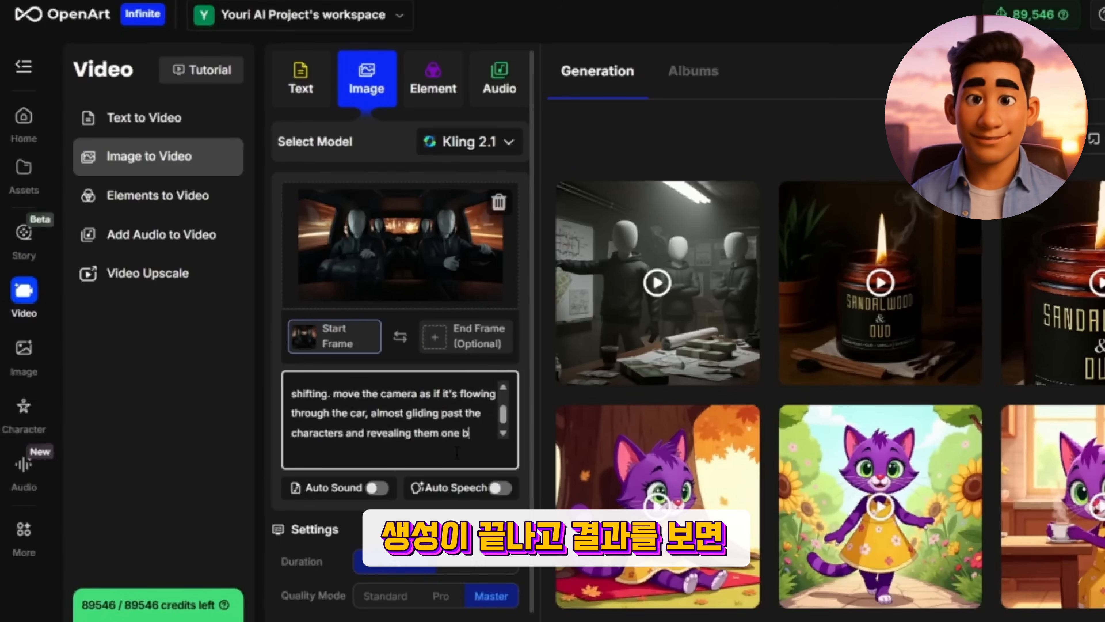
type("y one")
left_click(348, 504)
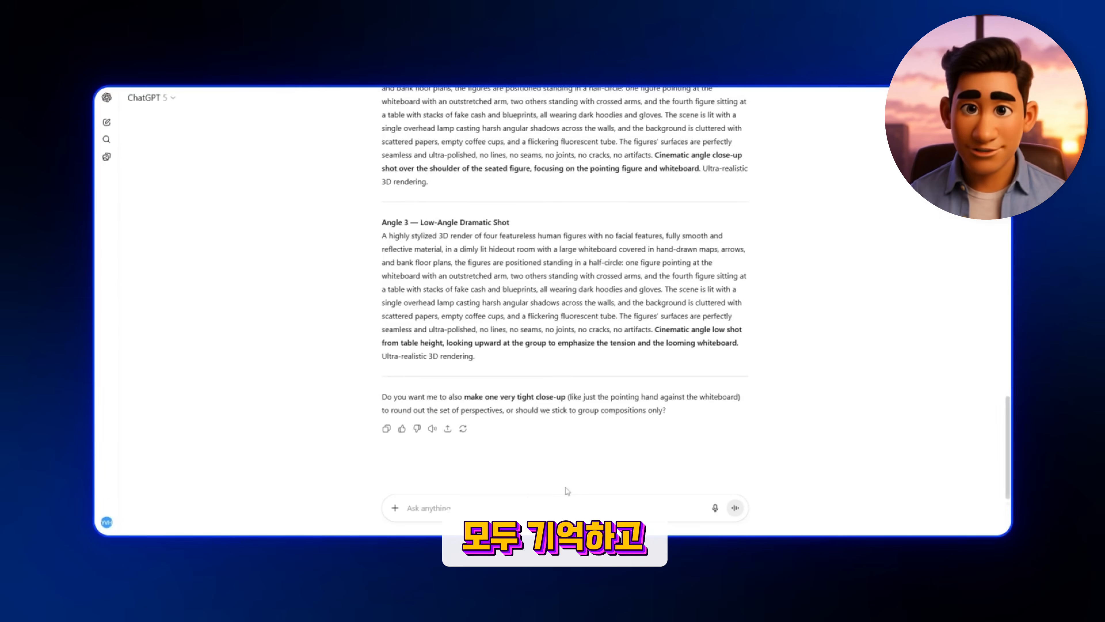
- Switch to ChatGPT and send the request "create a script that fits the 5 prompts"
type("create a script for")
scroll(546, 274, "up", 10)
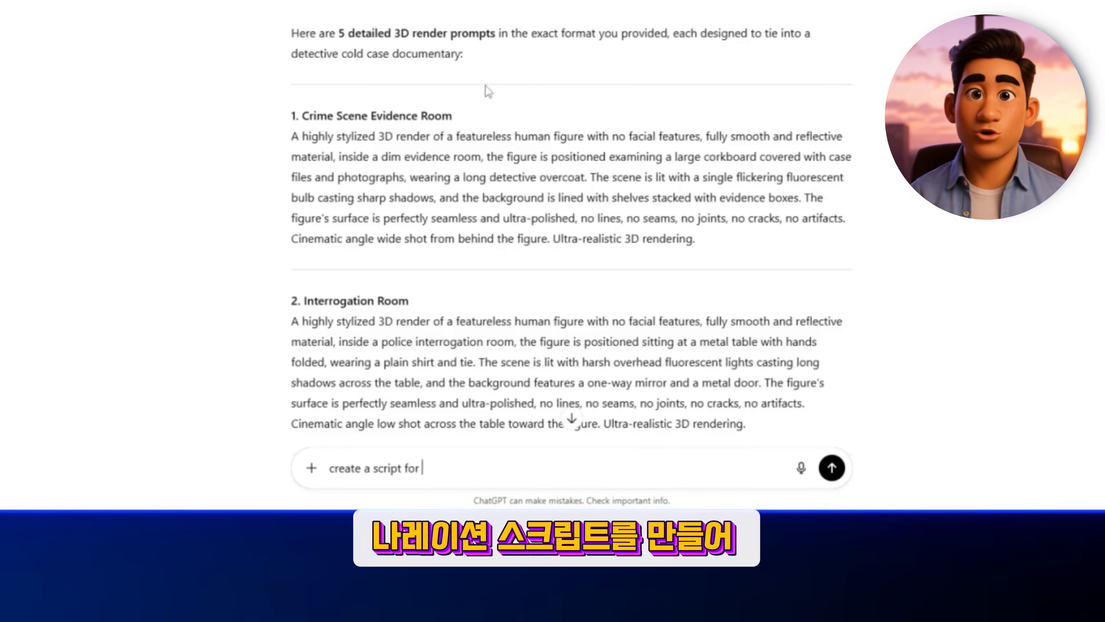
scroll(485, 85, "down", 3)
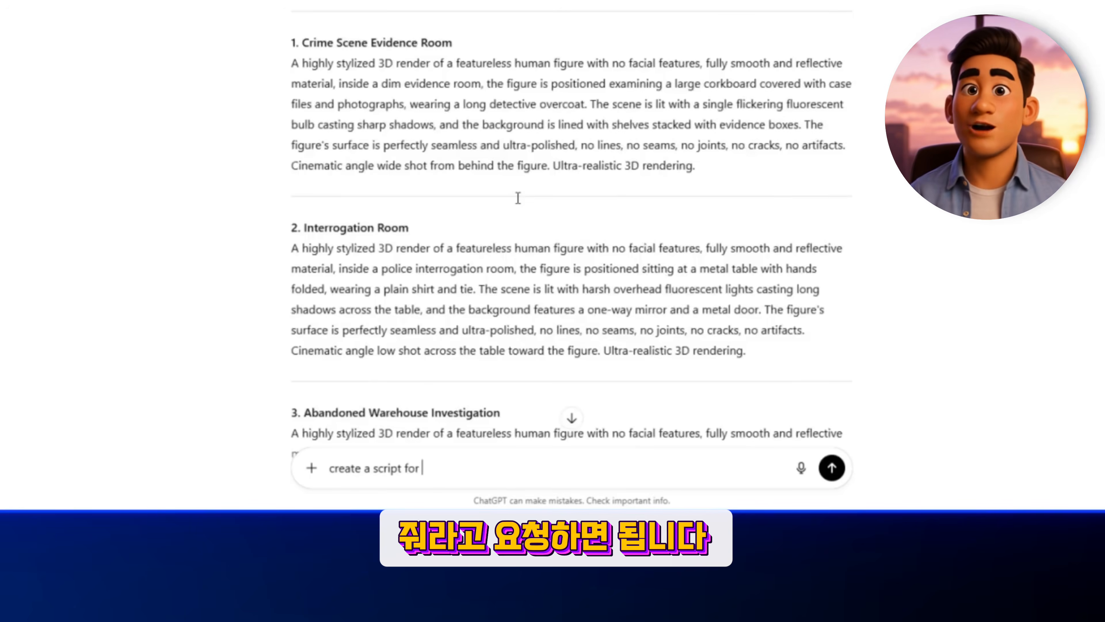
type("the")
key("BackSpace")
key("BackSpace")
key("BackSpace")
key("BackSpace")
type("that fits the 5 prompts")
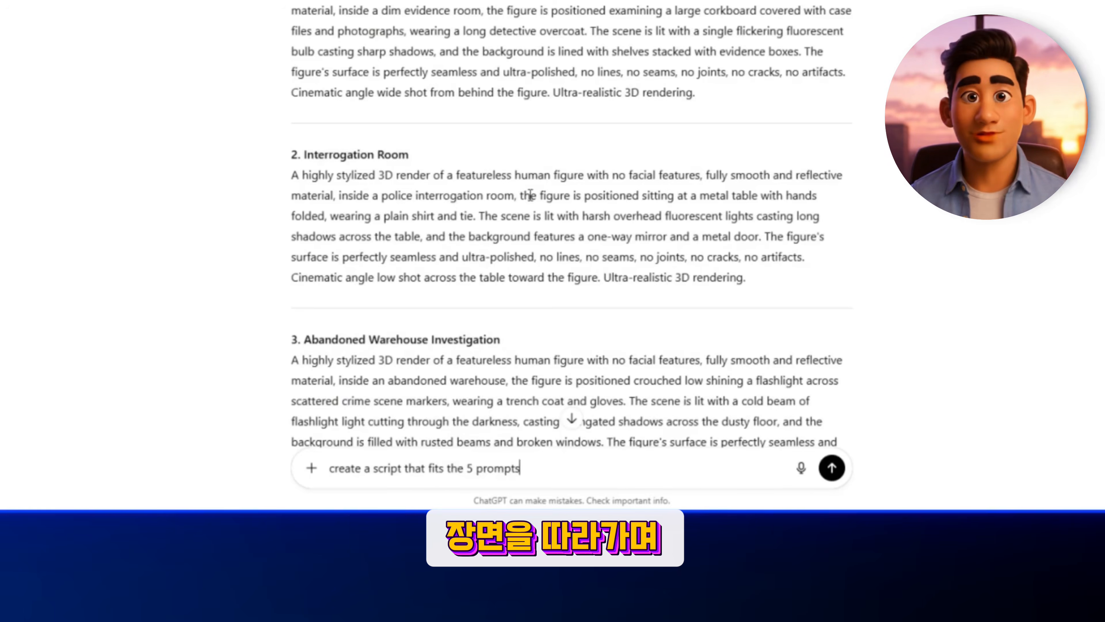
key("Return")
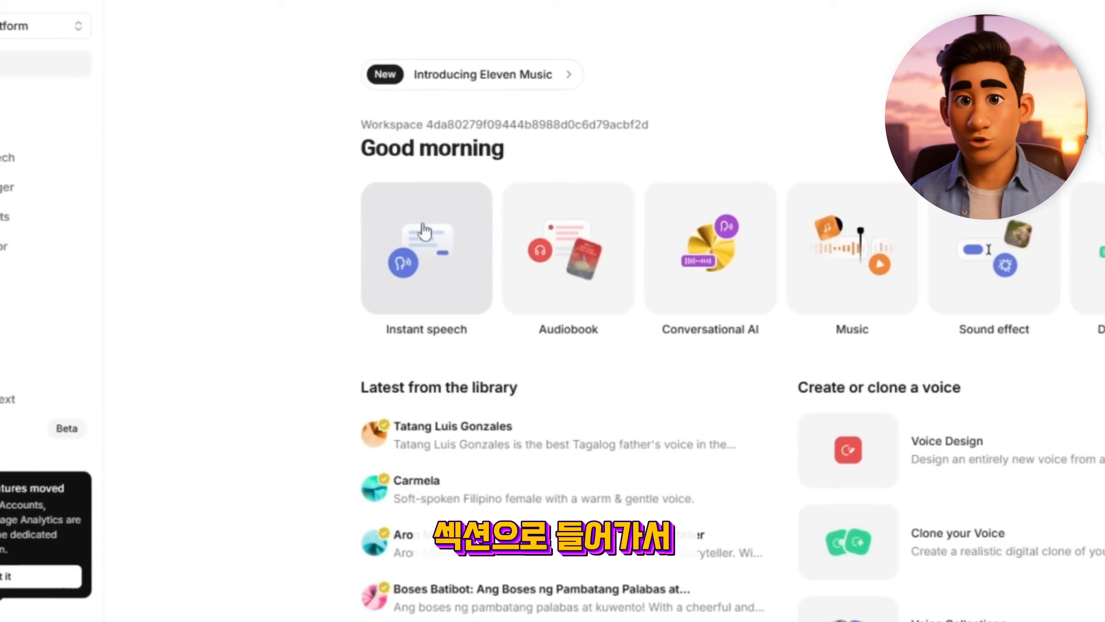
- Switch to ElevenLabs, open instant speech and paste the copied scene script as the text to be spoken
left_click(420, 234)
right_click(320, 100)
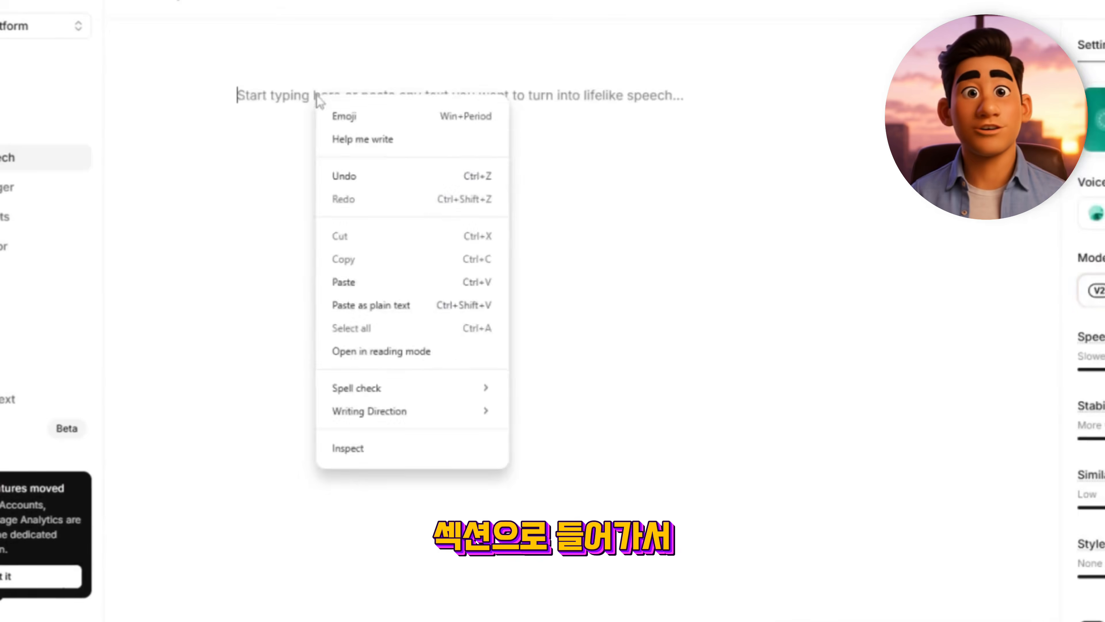
left_click(343, 282)
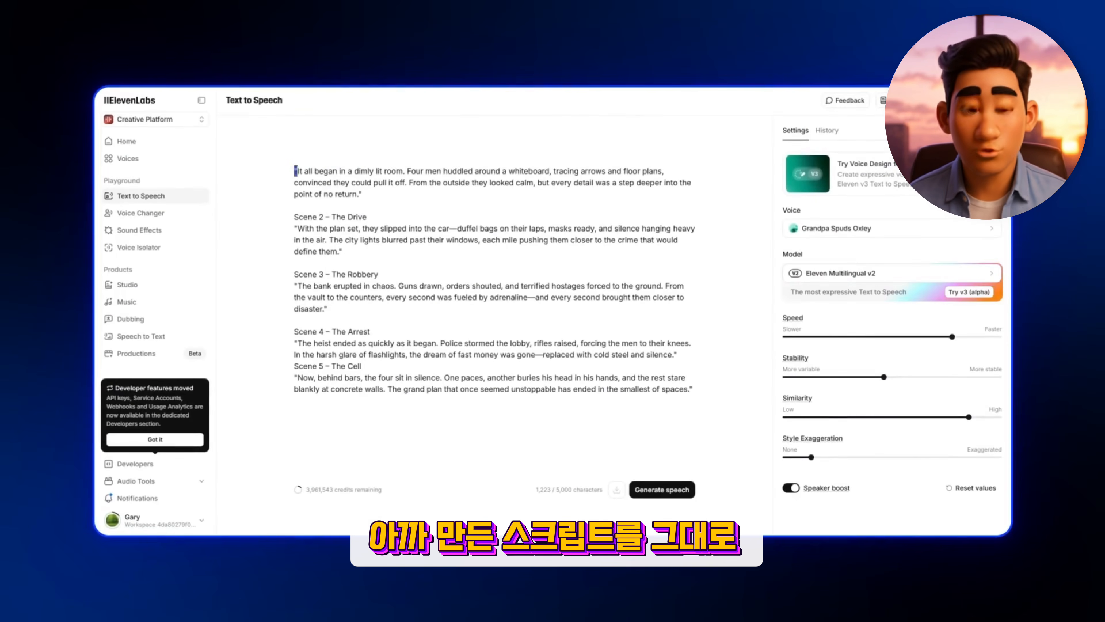
- Remove the scene headings and quotation marks from the pasted script so only the narration text remains
left_click_drag(368, 217, 299, 214)
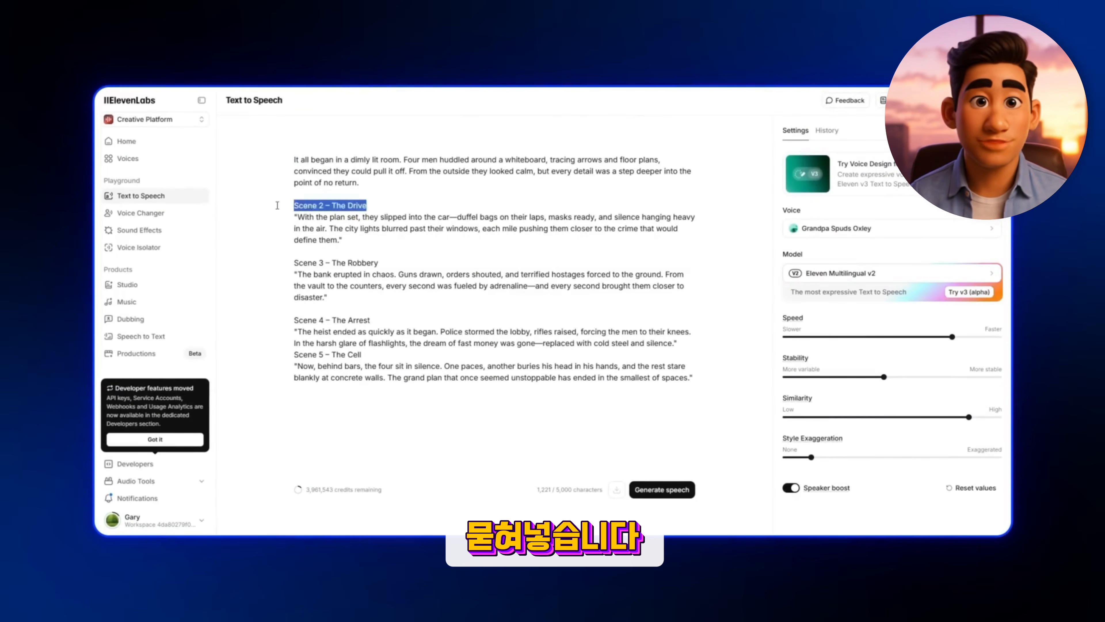
key("BackSpace")
left_click_drag(369, 252, 296, 263)
key("BackSpace")
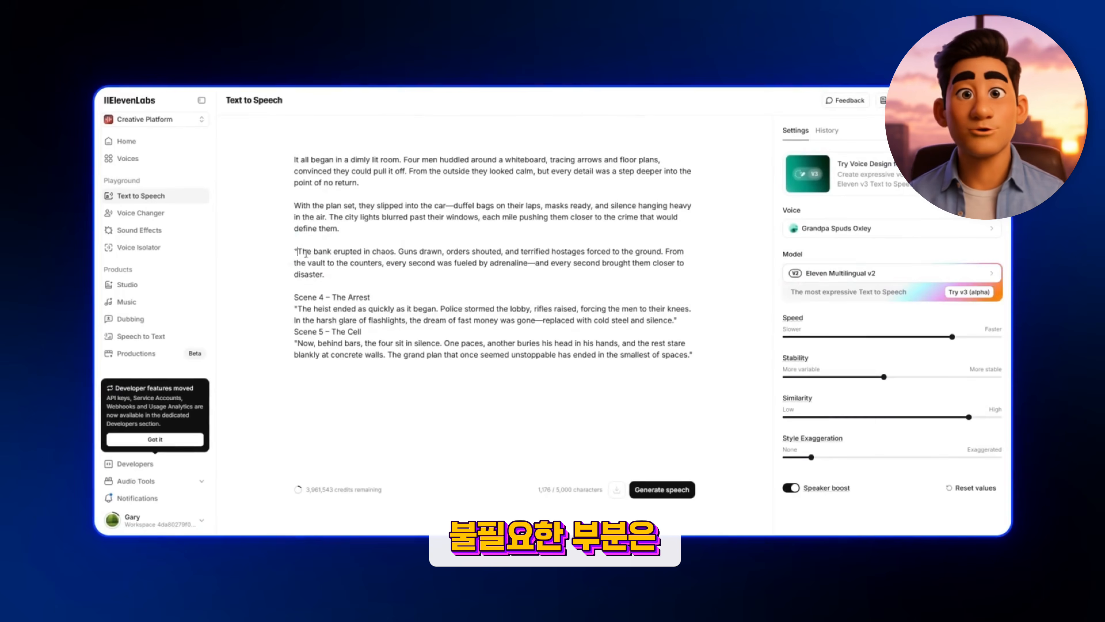
key("BackSpace")
left_click_drag(363, 321, 290, 316)
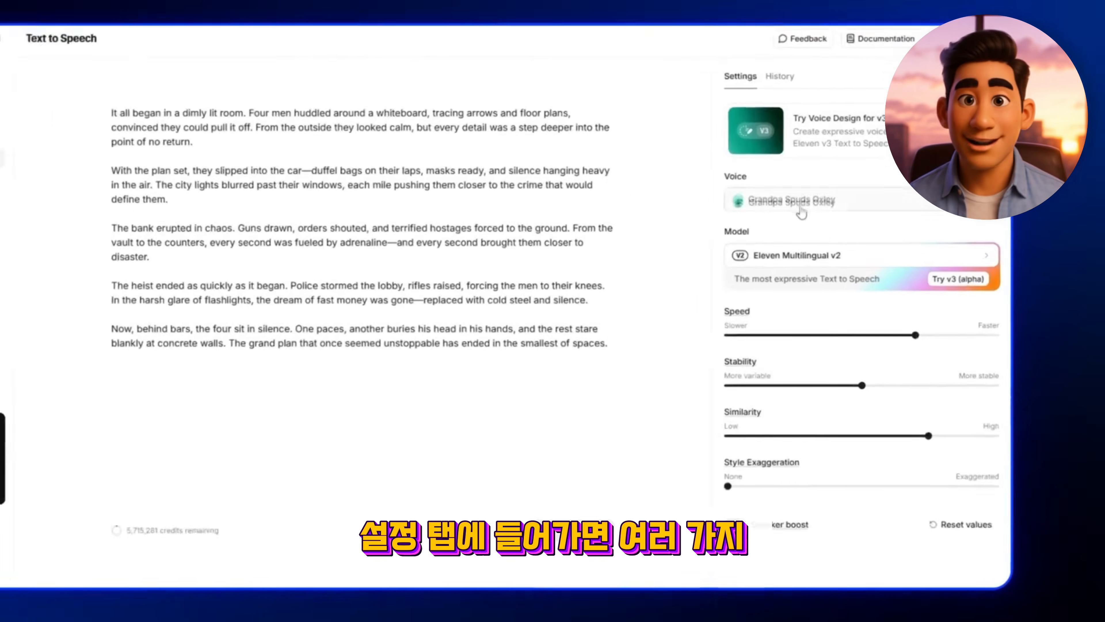
- Look through the default voices, return without changing the voice, and generate speech from the narration script
left_click(842, 231)
scroll(888, 261, "down", 4)
scroll(816, 245, "down", 20)
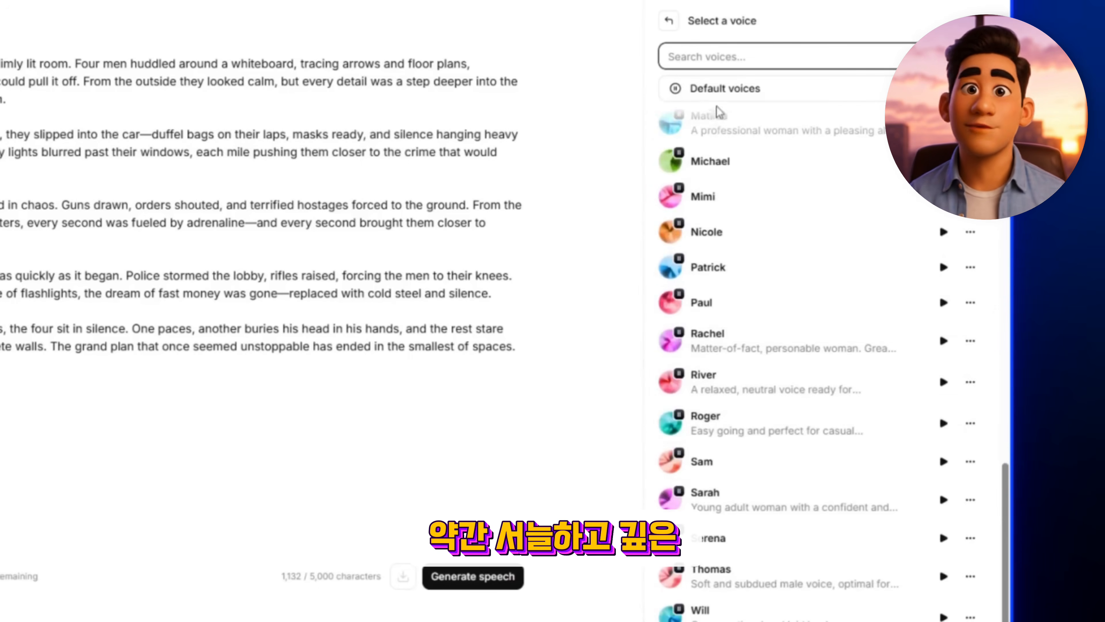
left_click(669, 21)
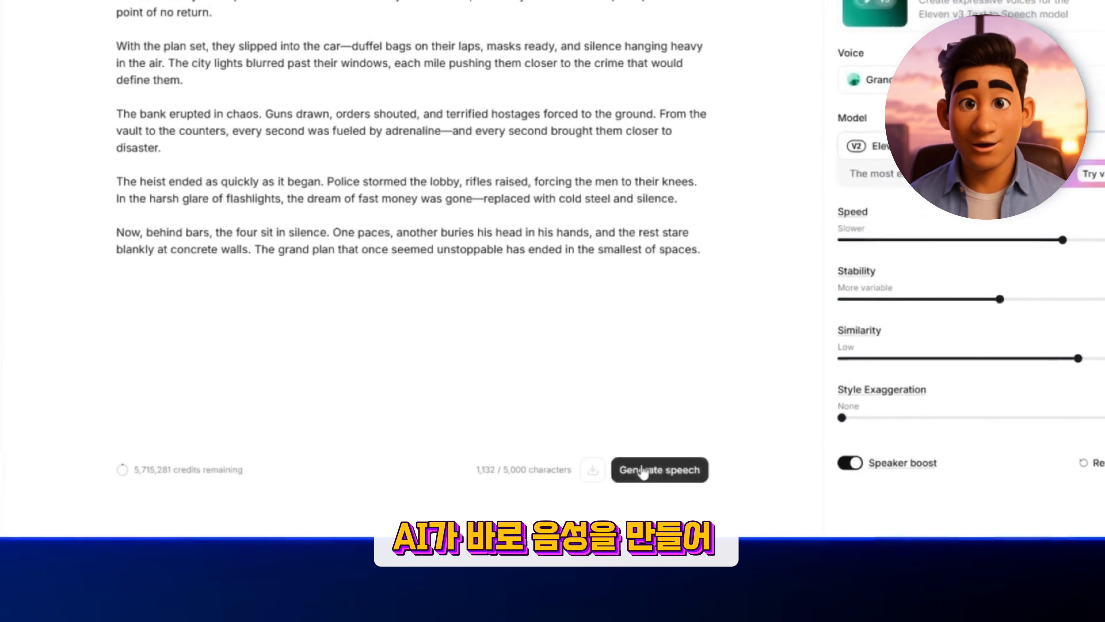
left_click(661, 489)
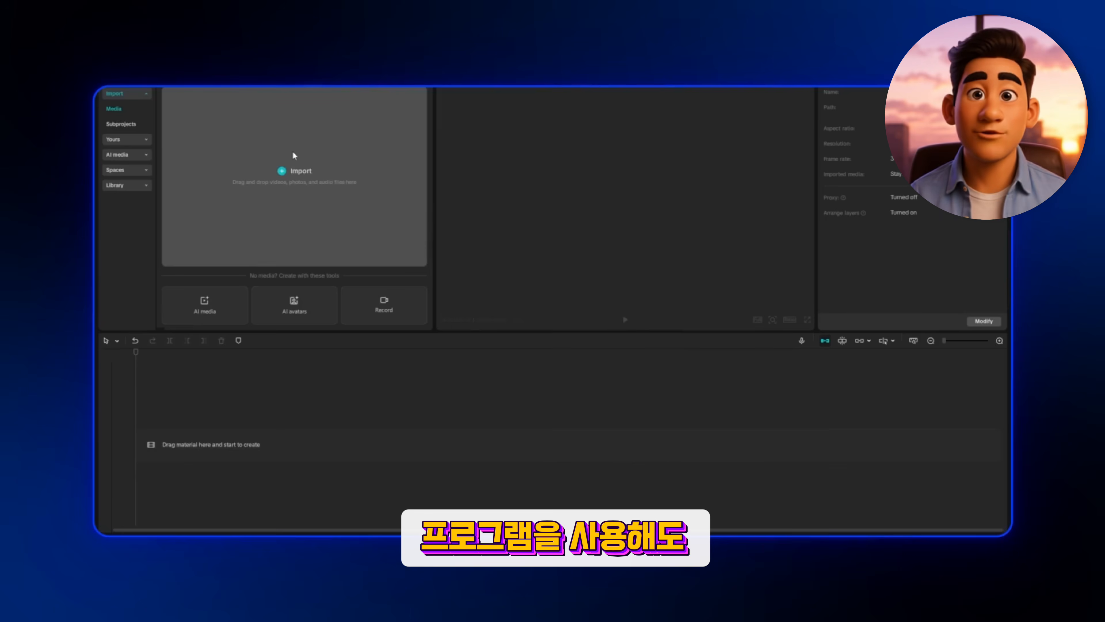
- Switch to CapCut and import the generated video clips and the audio file into the project
left_click(283, 169)
scroll(308, 200, "down", 5)
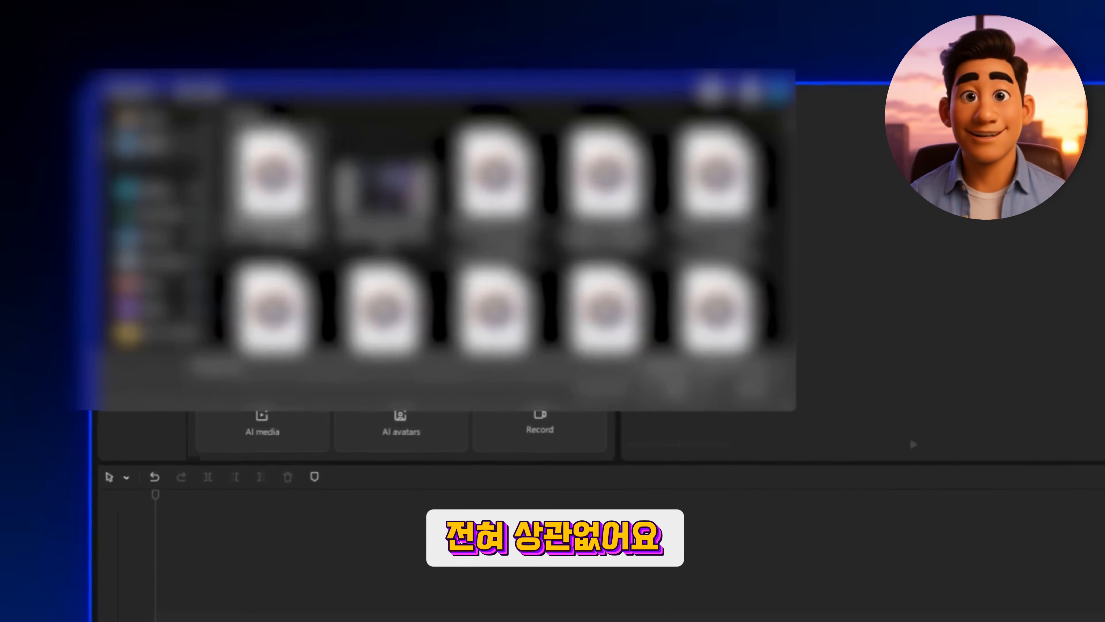
double_click(205, 151)
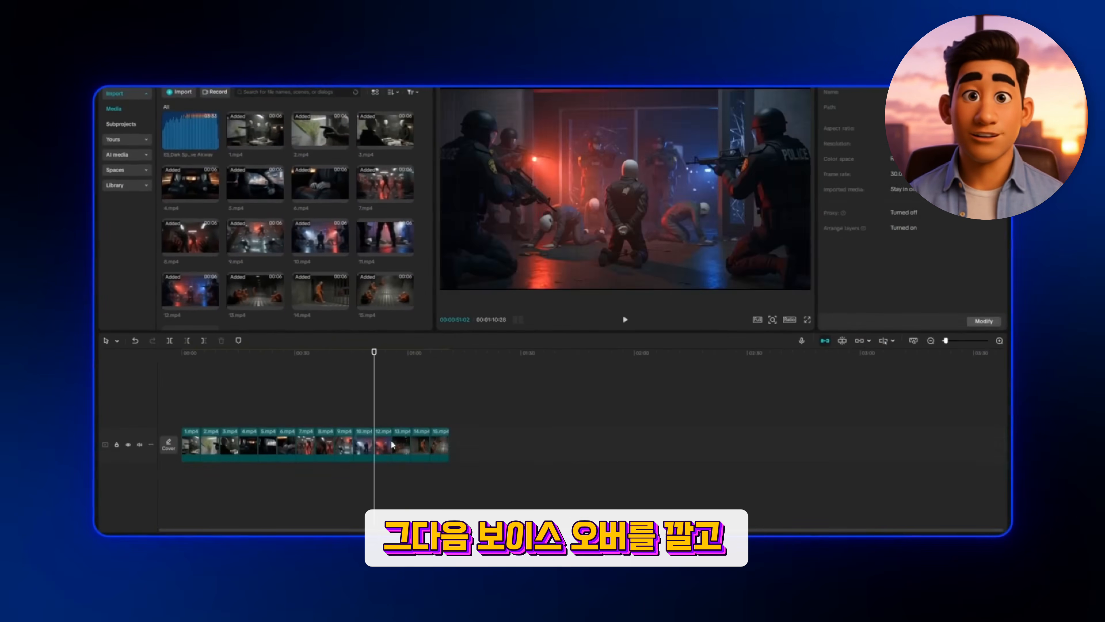
- Turn off the main track magnet and delete the clip between 10.mp4 and 12.mp4 on the main track
left_click(826, 341)
key("Delete")
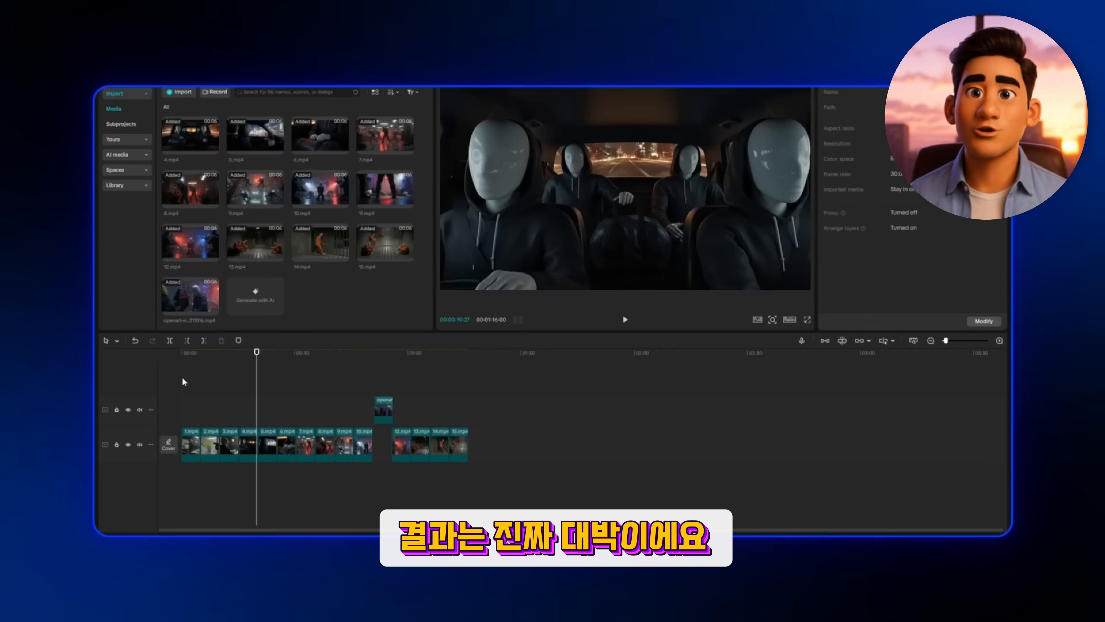
- Move the playhead to the start of the timeline and add the imported WAV audio file there
left_click(184, 381)
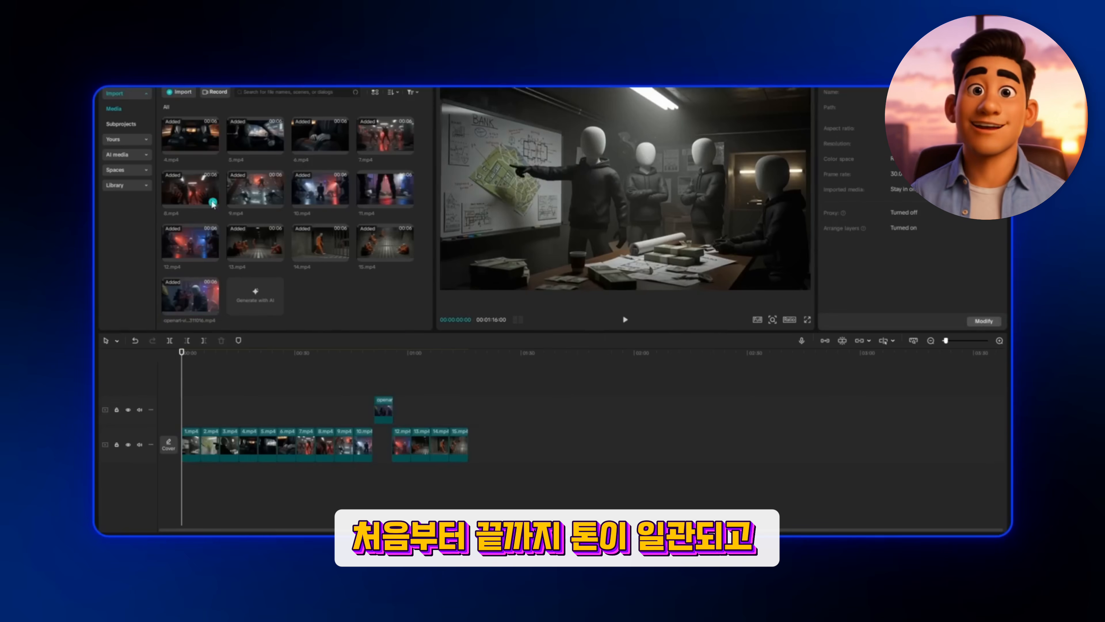
scroll(260, 194, "up", 2)
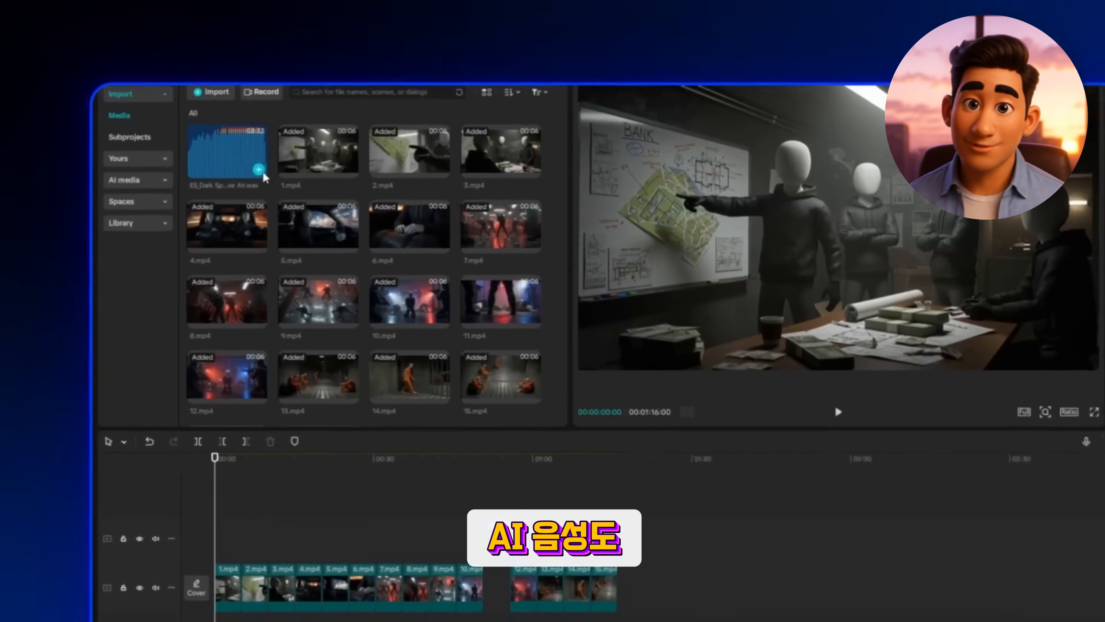
left_click(213, 147)
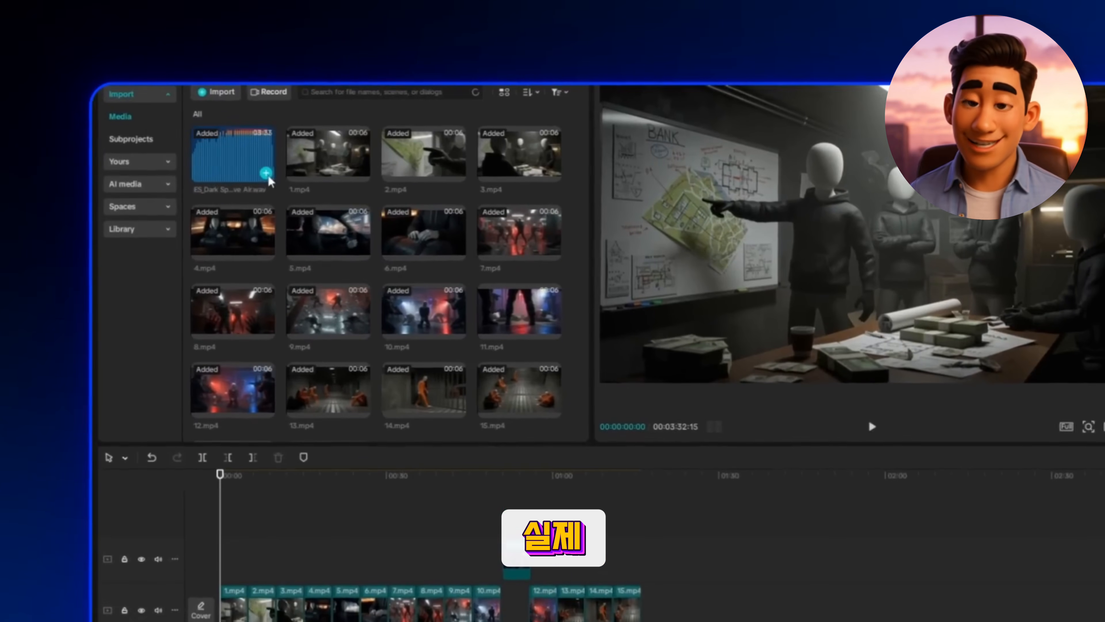